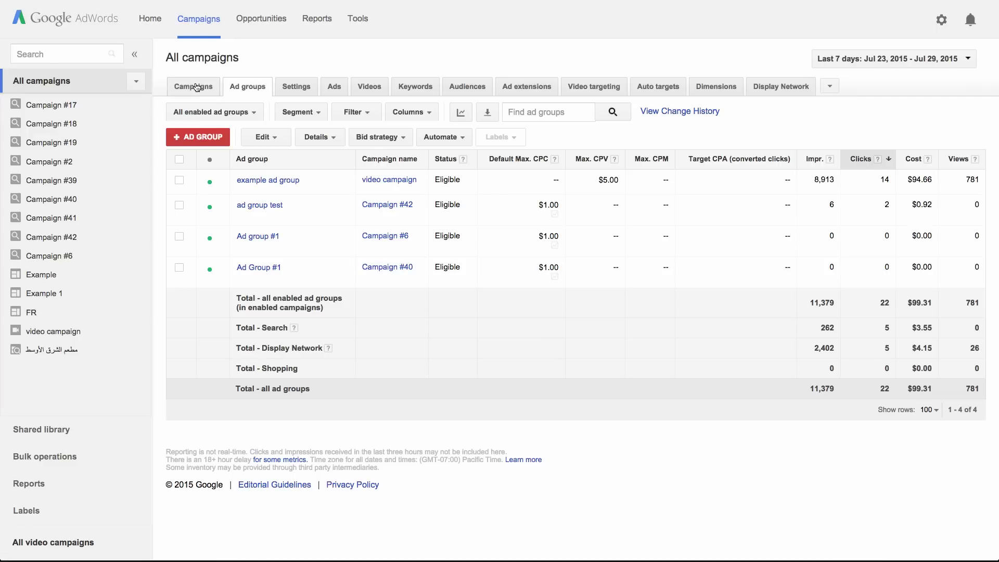
- Create a new video campaign and rename it 'Video campaign'
left_click(194, 87)
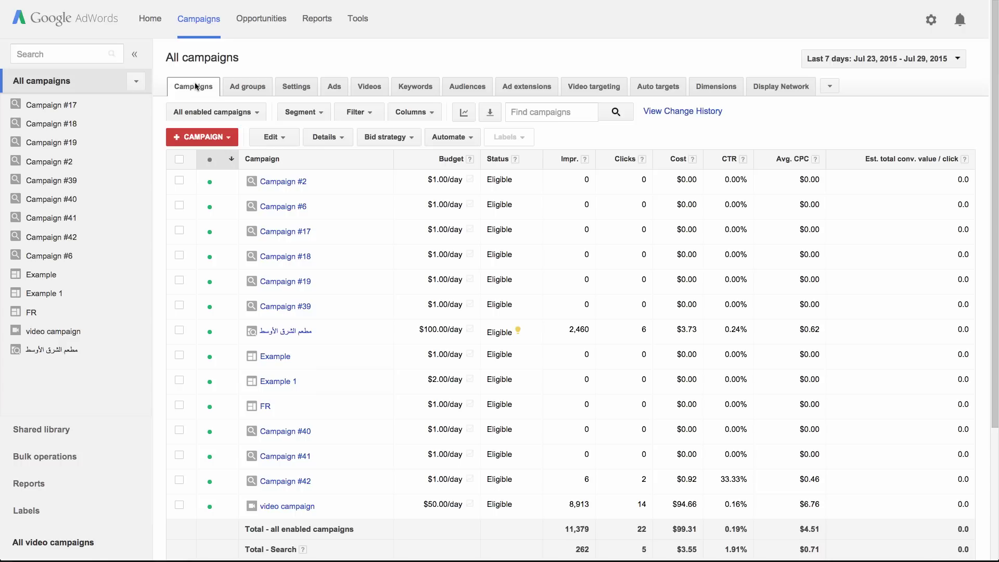
left_click(189, 138)
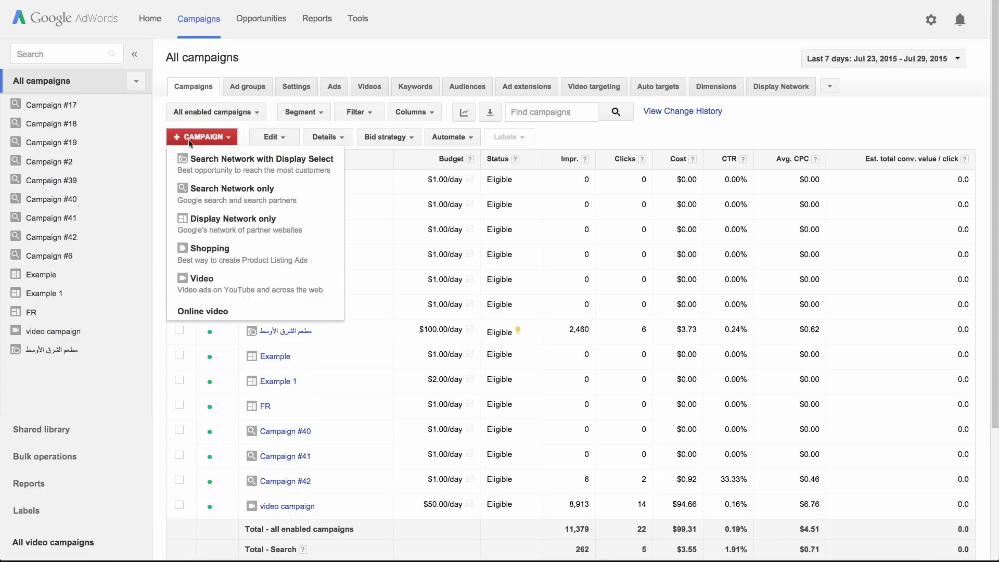
left_click(204, 281)
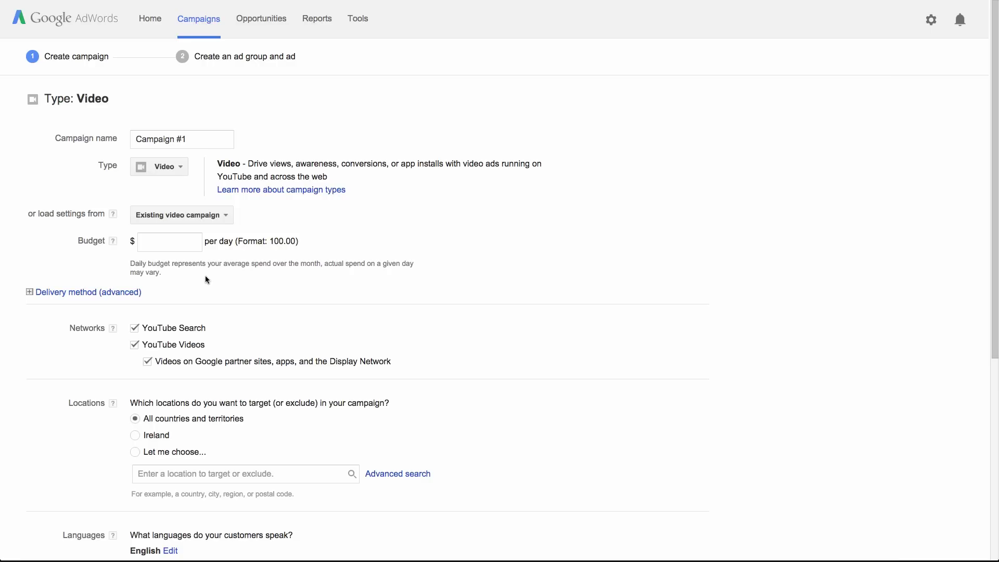
left_click(190, 140)
left_click_drag(190, 141, 132, 141)
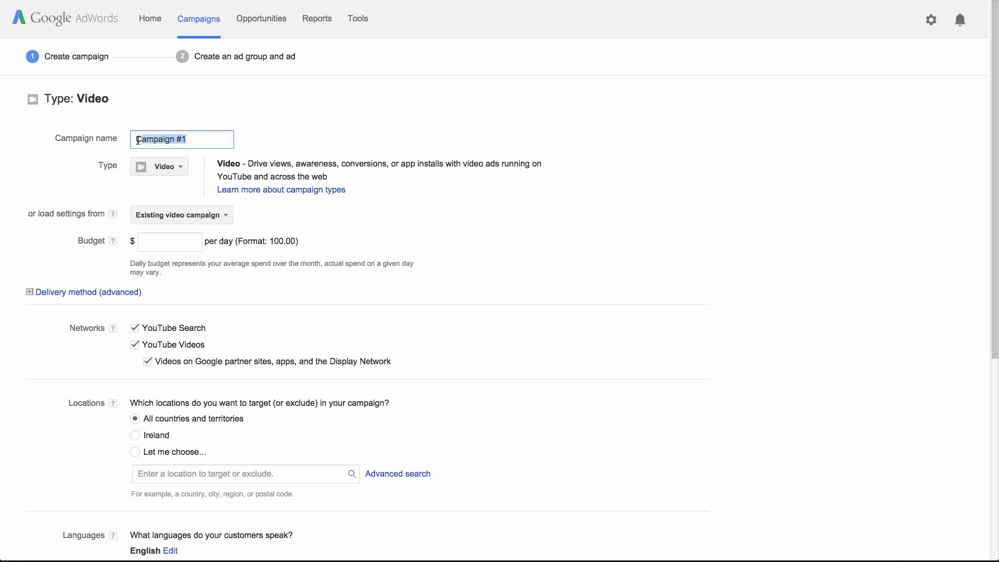
type("Video campaign")
left_click(77, 180)
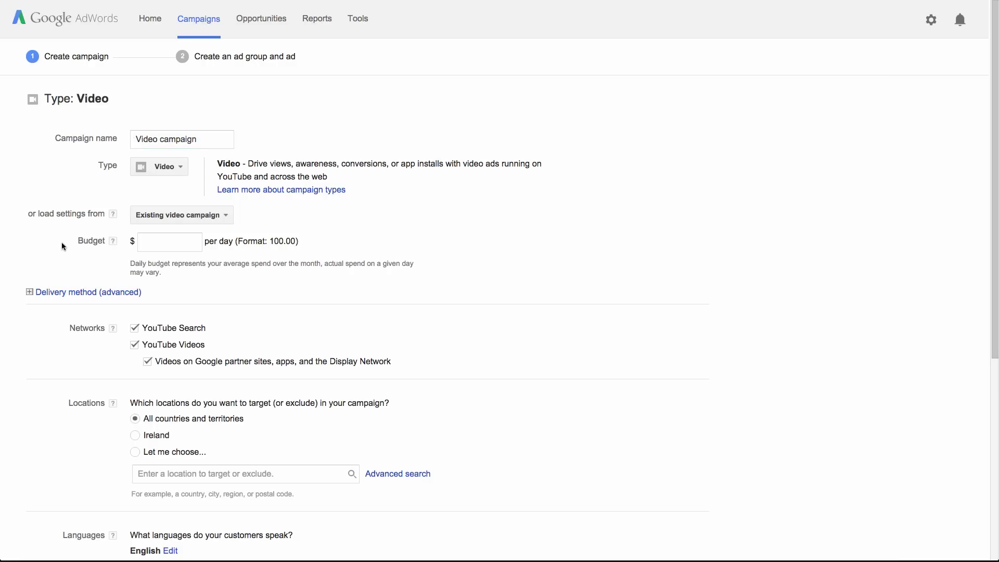
- Set the campaign's daily budget to $50.00
left_click(156, 242)
type("50")
left_click(52, 333)
scroll(99, 346, "down", 5)
- Add the United States as the targeted location and save the campaign settings
scroll(104, 327, "down", 5)
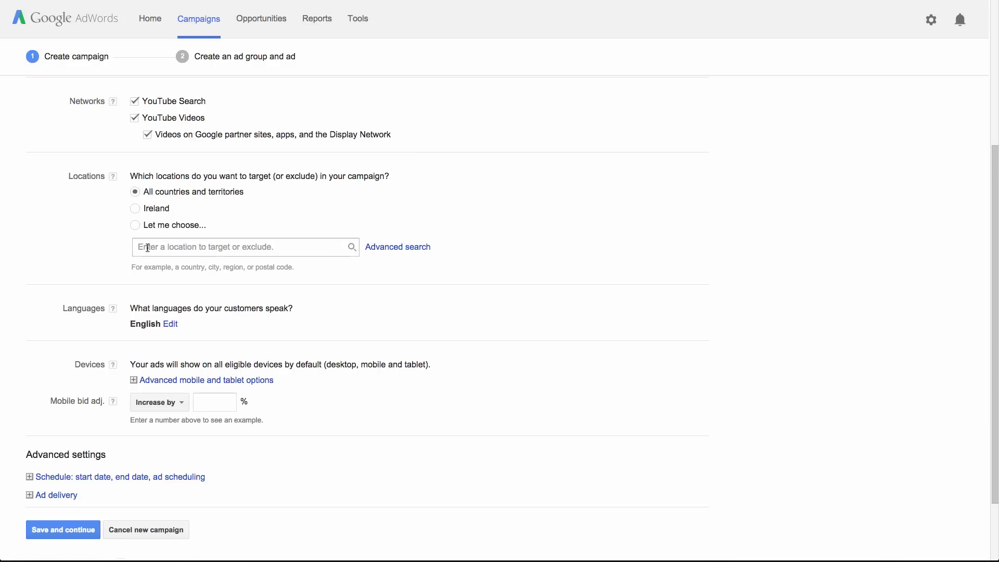
left_click(167, 247)
type("united s")
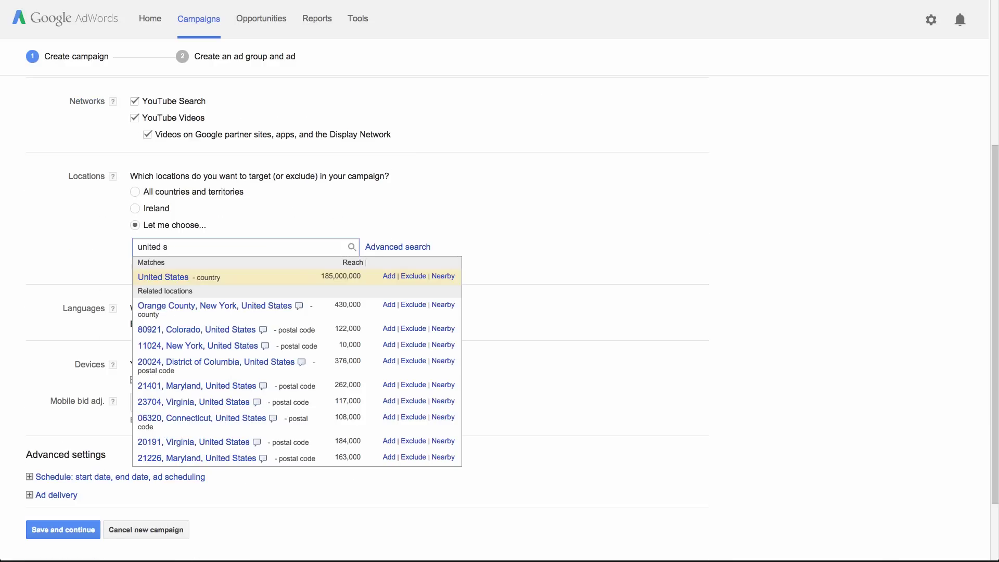
left_click(169, 278)
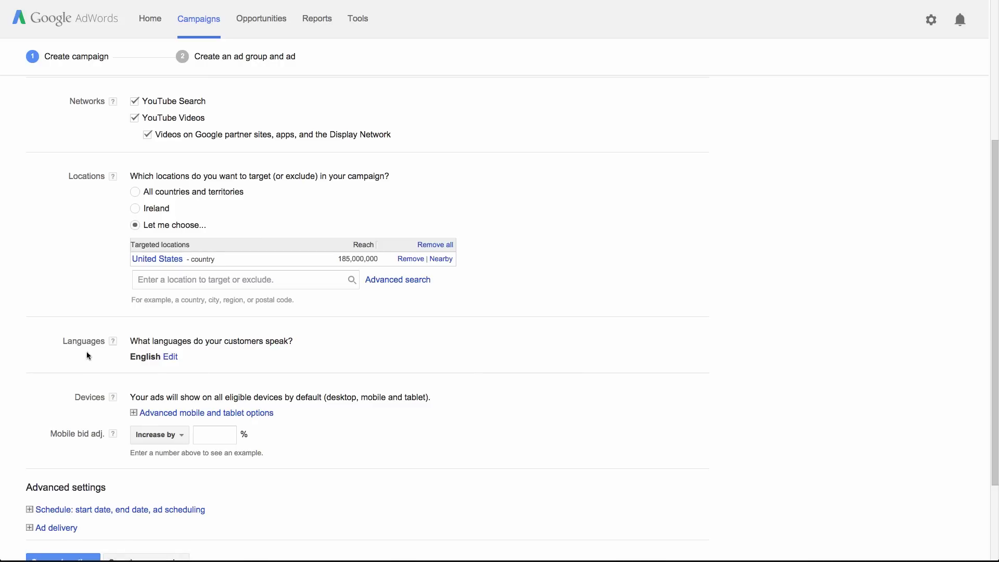
scroll(89, 351, "down", 3)
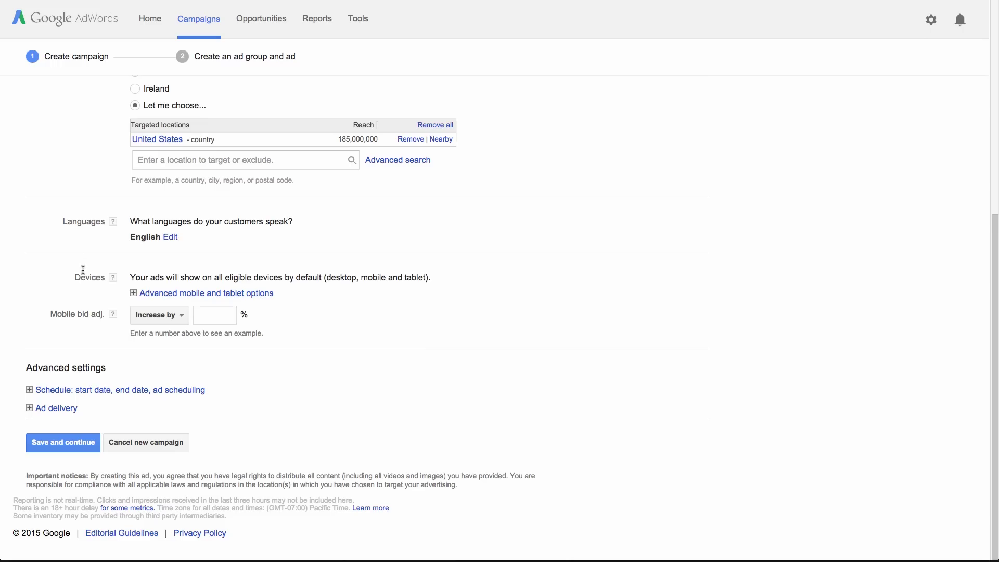
left_click(60, 443)
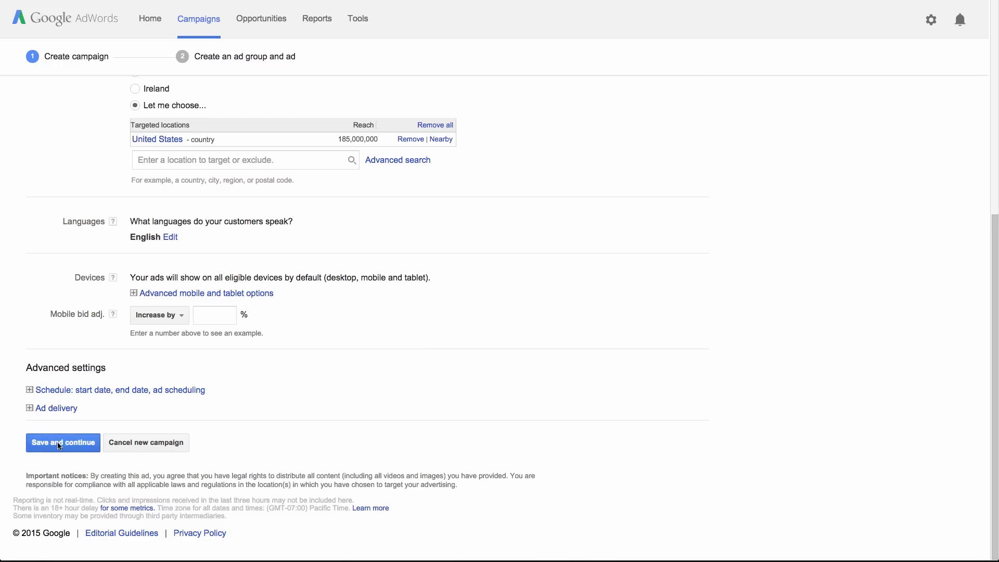
left_click(187, 169)
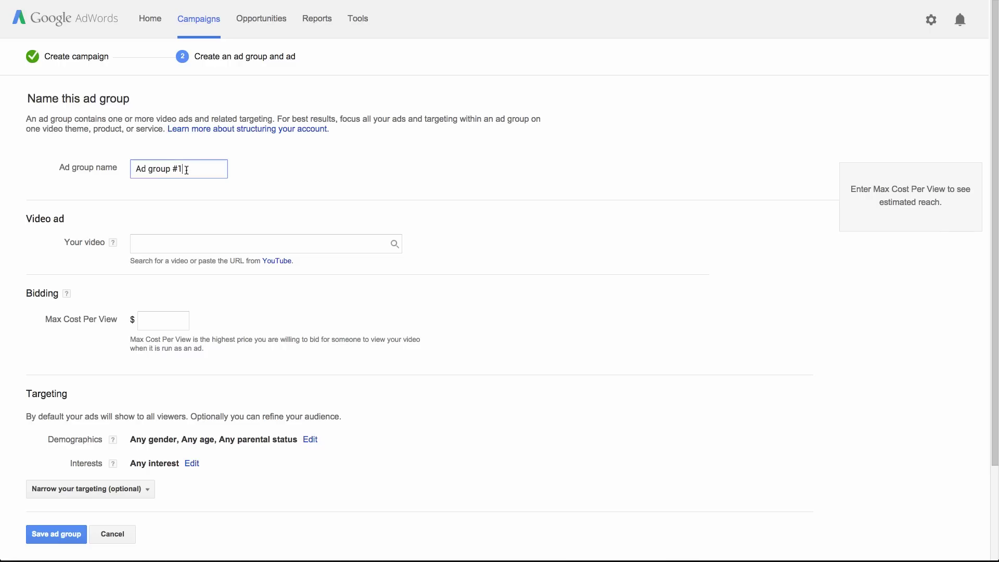
- Rename the ad group 'Example ad group' and paste the YouTube video URL for its ad
left_click_drag(186, 170, 134, 168)
type("Example ad group")
left_click(50, 238)
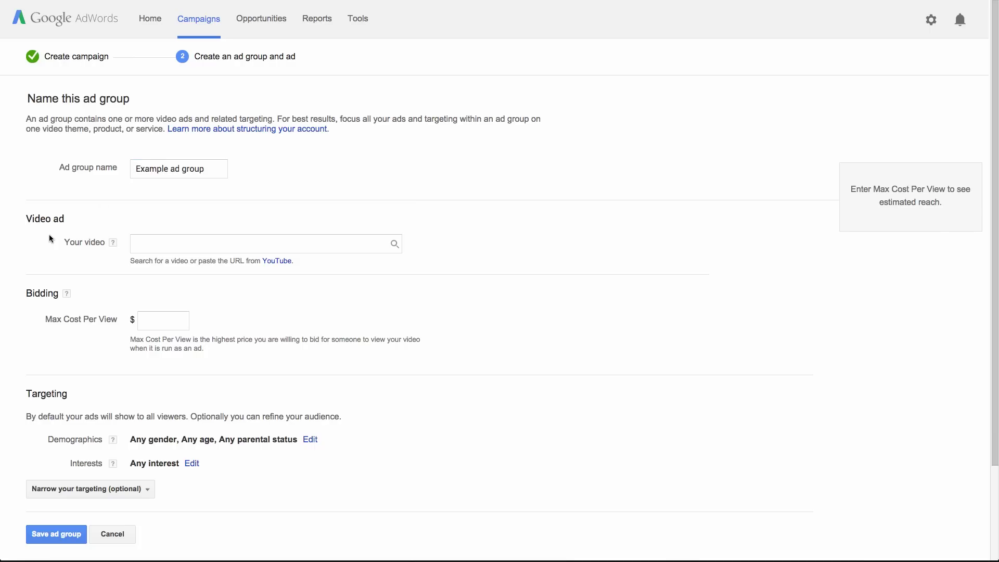
left_click(137, 244)
type("https://www.youtube.com/watch?v=AyXy9jY_QLQ")
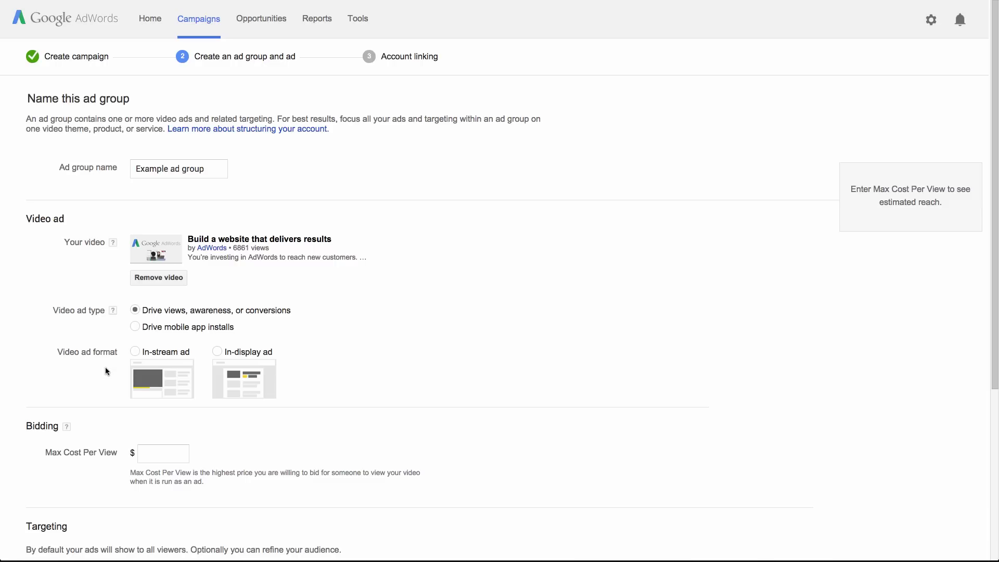
- Make the video an in-stream ad with a $5.00 maximum cost per view
left_click(135, 352)
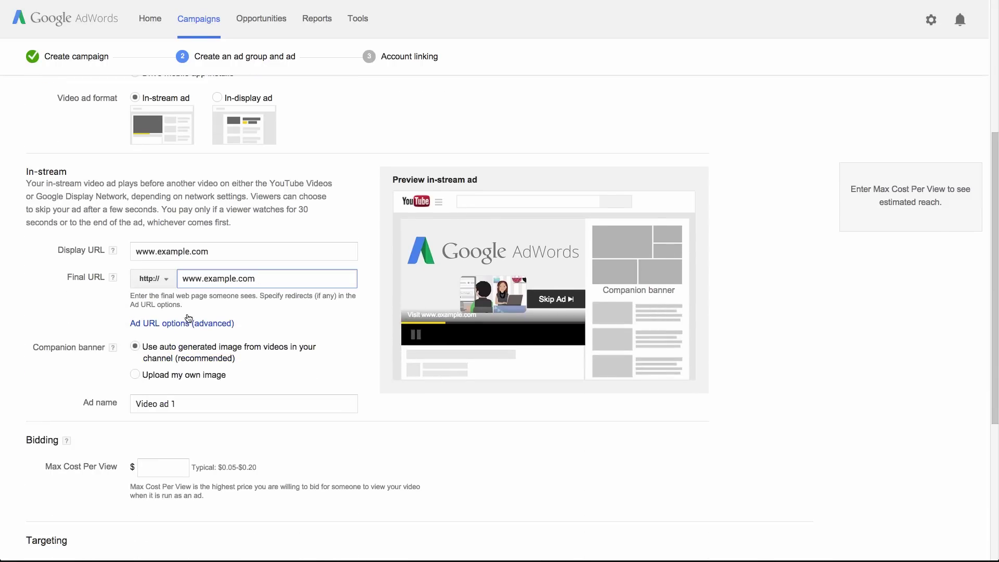
scroll(71, 359, "down", 5)
scroll(109, 346, "down", 1)
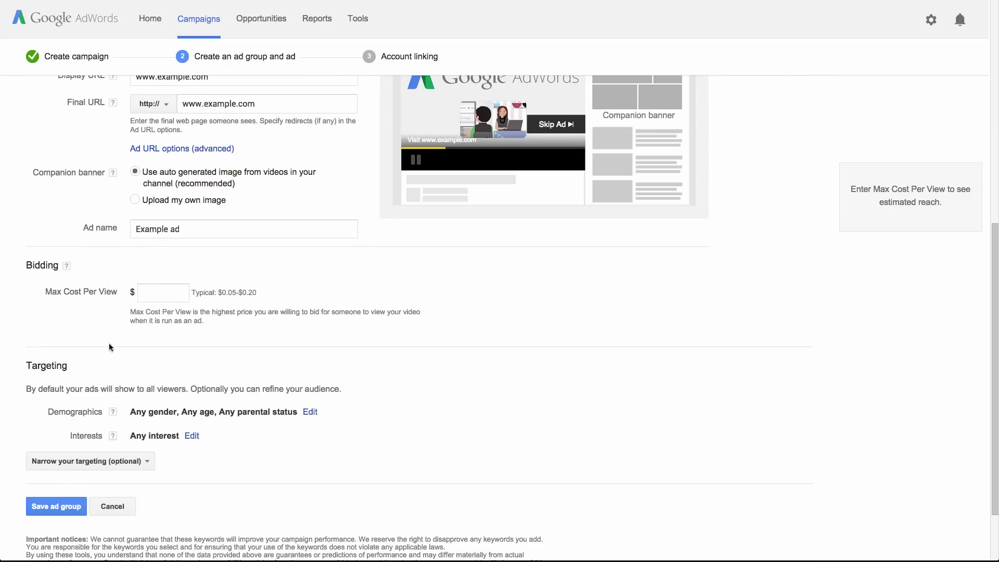
left_click(151, 295)
type("5.00")
left_click(94, 319)
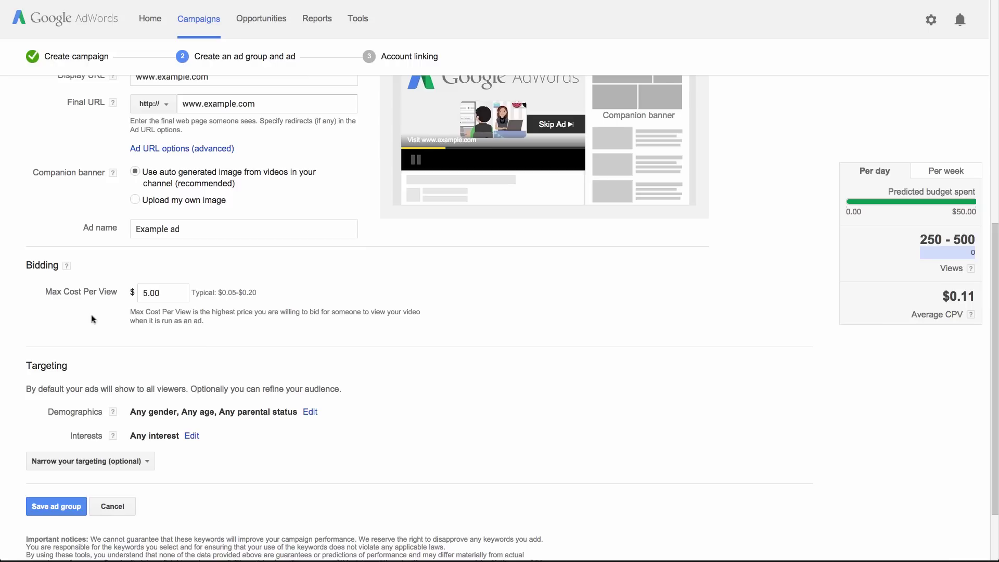
scroll(93, 319, "down", 1)
scroll(93, 319, "down", 3)
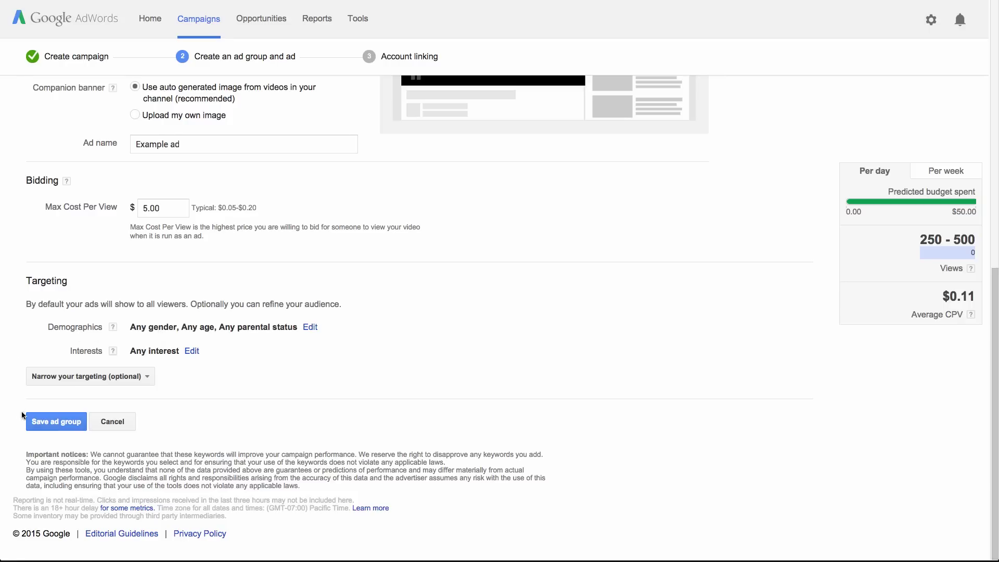
- Save 'Example ad group' and continue to the Account linking step
left_click(54, 423)
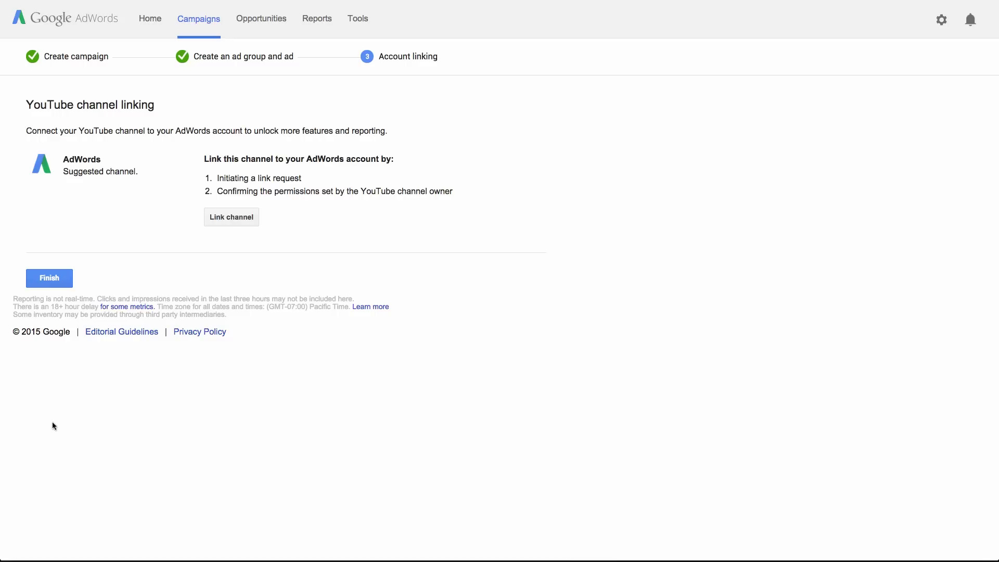